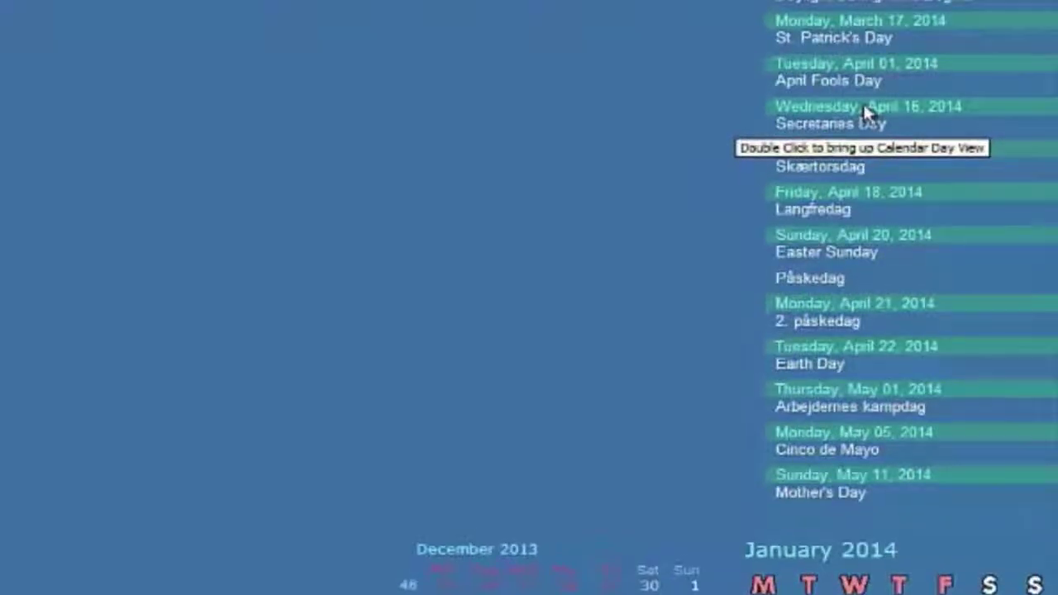
# Inspect the context options of the April 16 desktop entry and of the desktop calendar's tray icon
pyautogui.rightClick(866, 108)
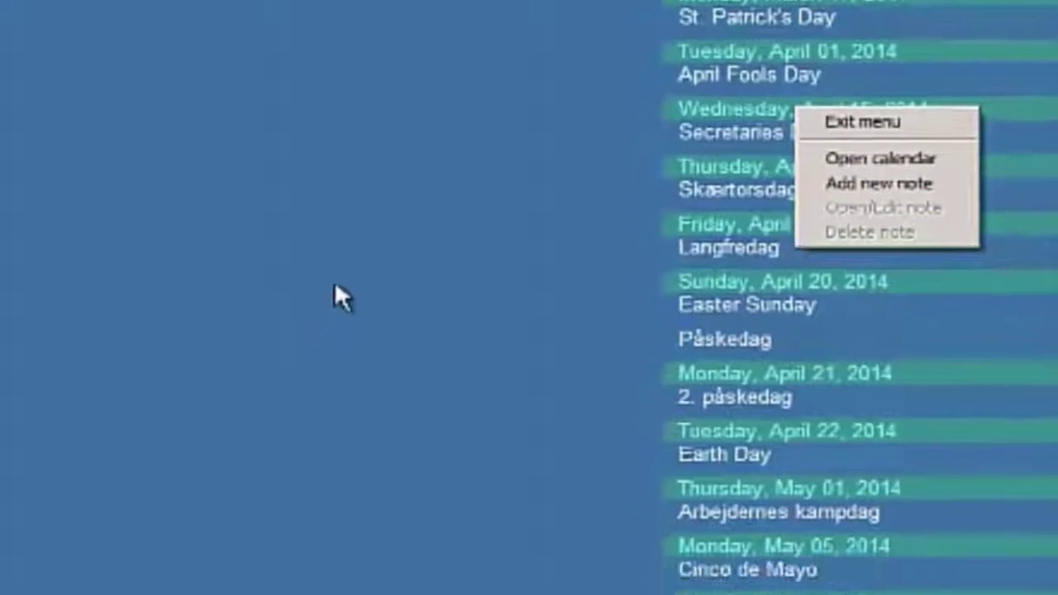
pyautogui.click(334, 298)
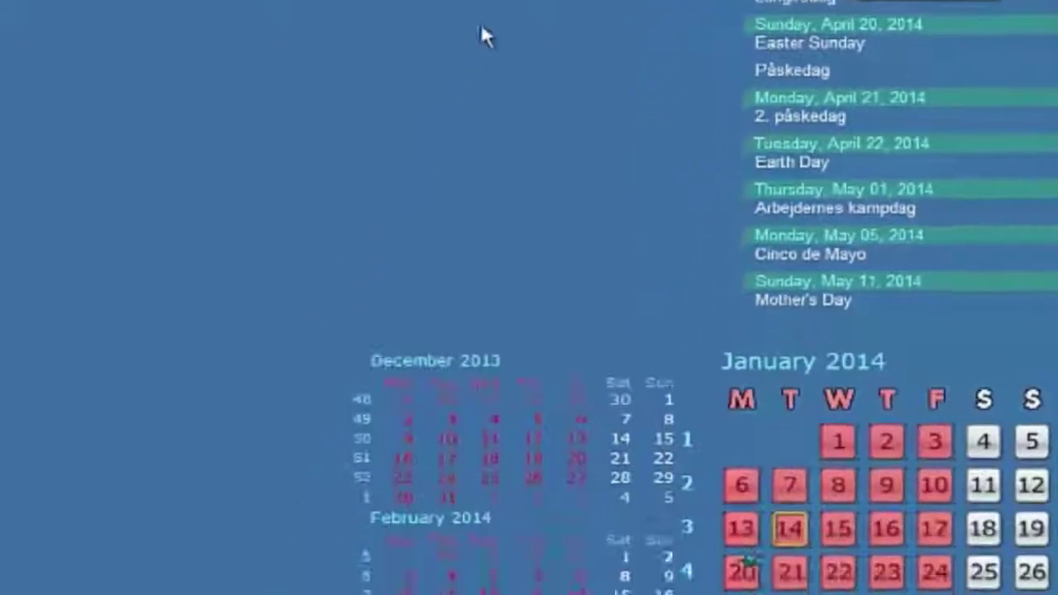
pyautogui.moveTo(848, 585)
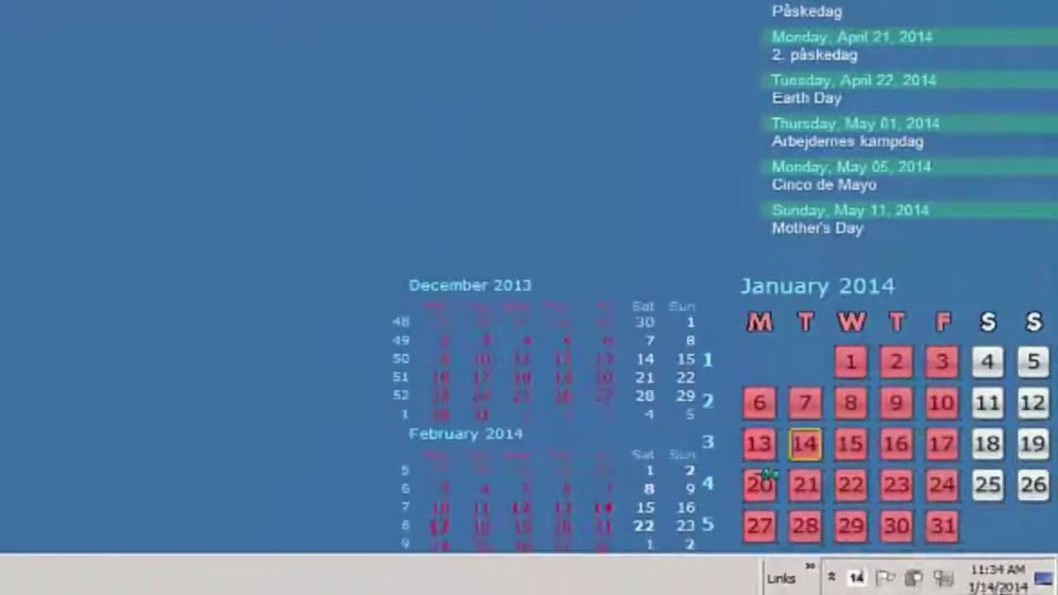
pyautogui.rightClick(858, 583)
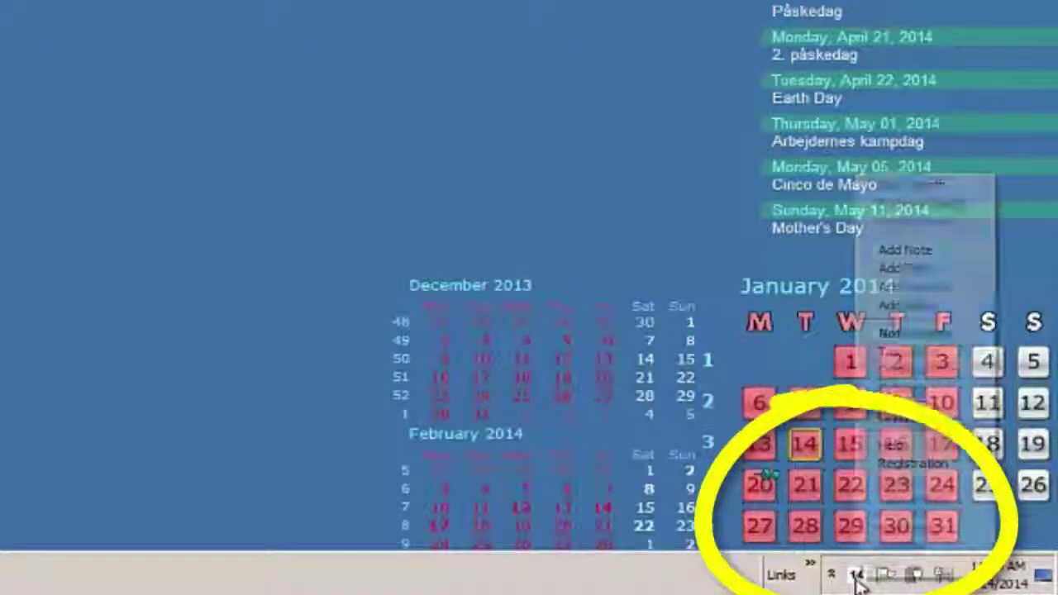
pyautogui.click(885, 562)
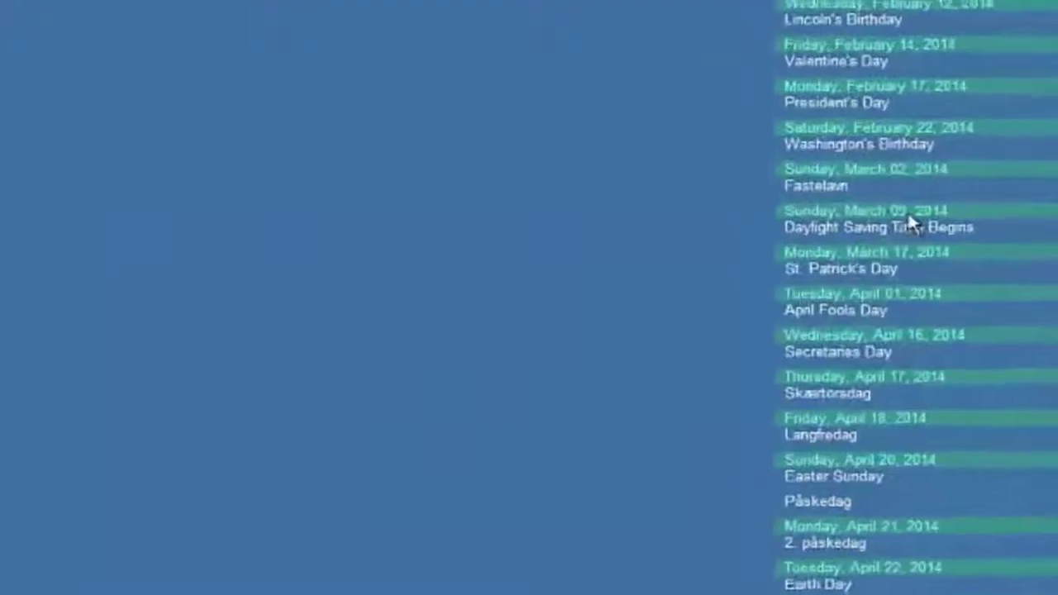
# Inspect the desktop's context options and open its Personalize settings
pyautogui.rightClick(895, 224)
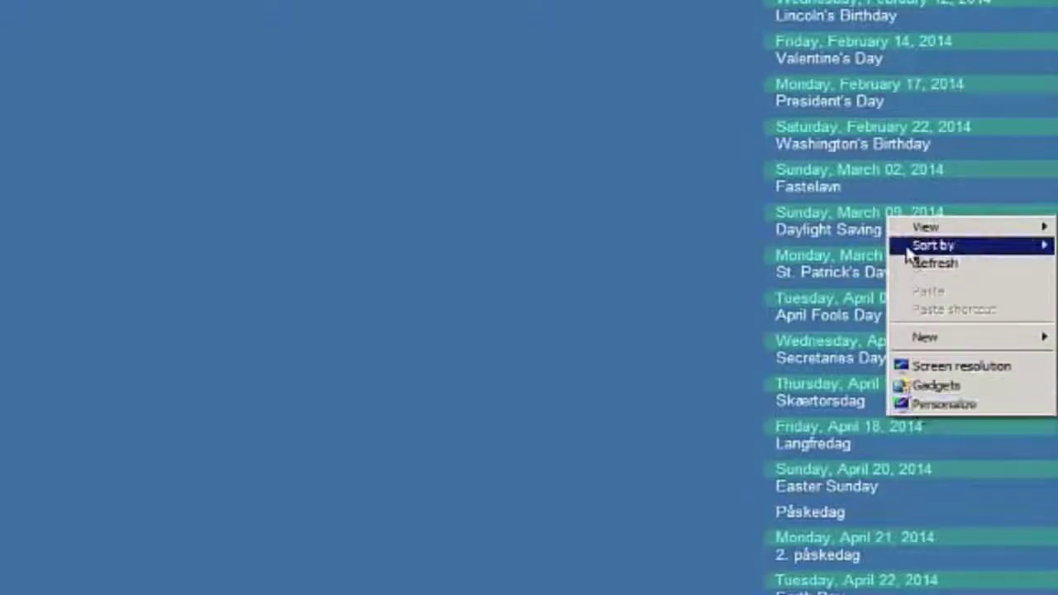
pyautogui.moveTo(909, 246)
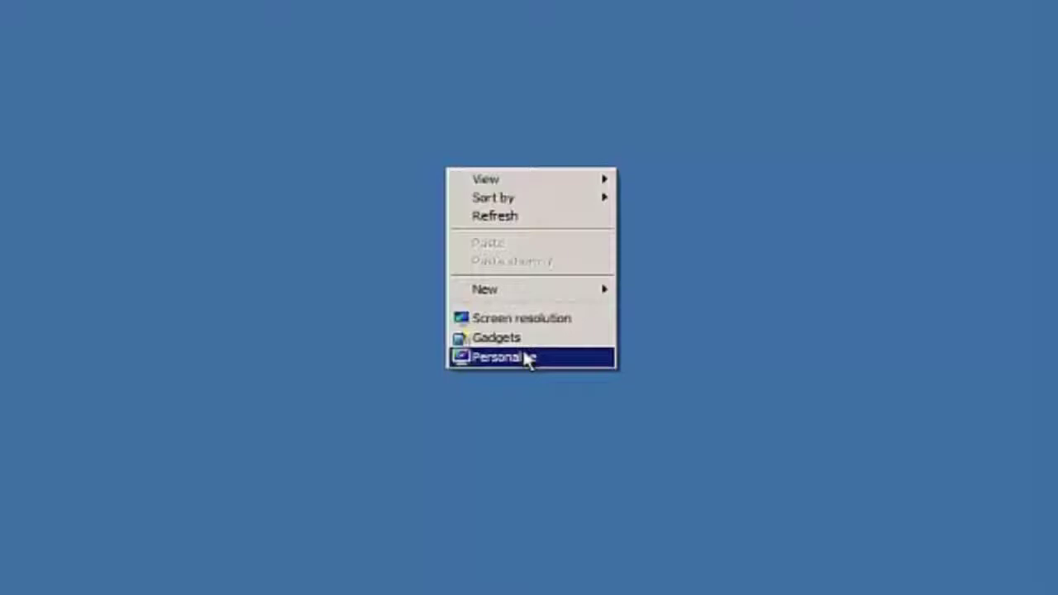
pyautogui.click(527, 357)
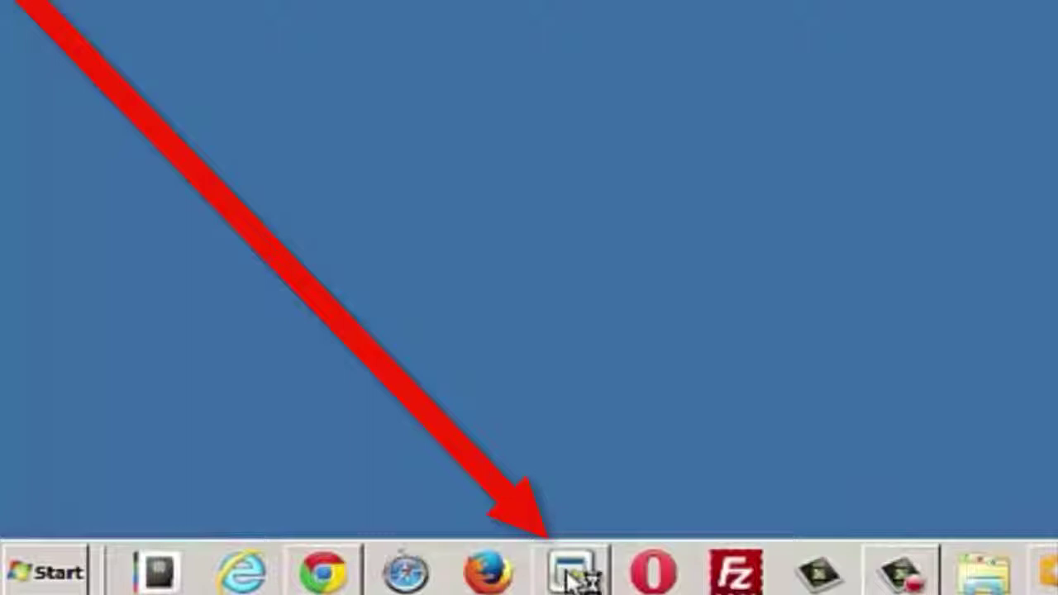
pyautogui.click(570, 579)
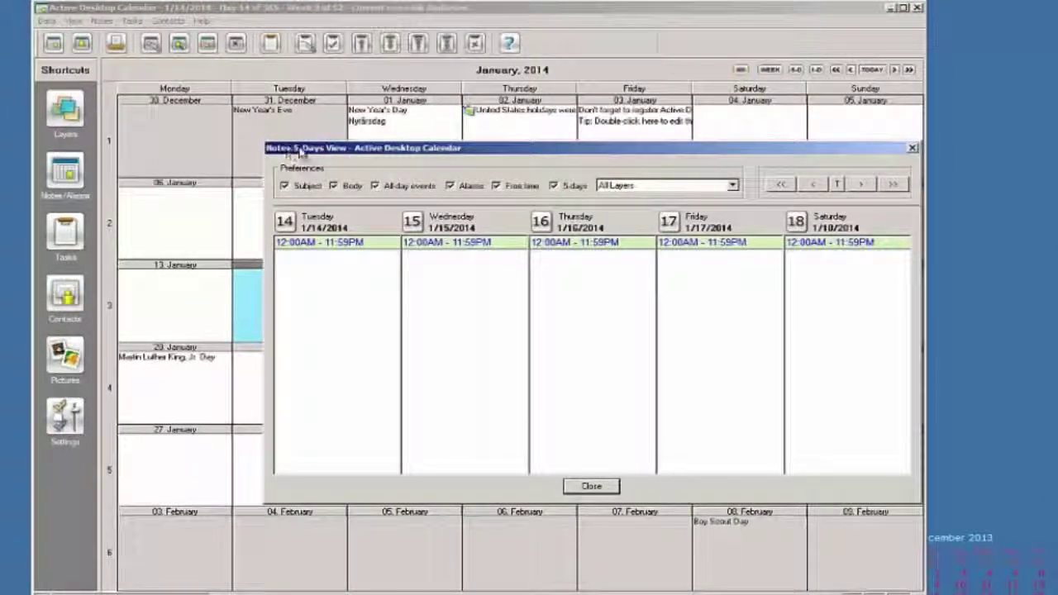
# Reposition the Notes 5-Days View window over the January 2014 calendar, ending lower in the workspace, and close it
pyautogui.moveTo(302, 153); pyautogui.dragTo(170, 157)
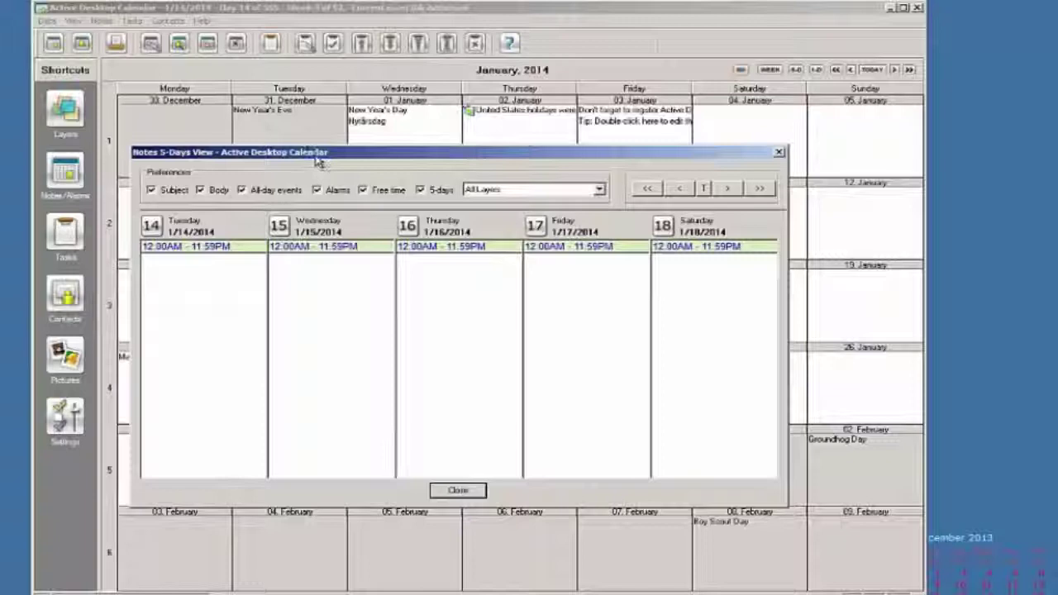
pyautogui.moveTo(318, 159); pyautogui.dragTo(376, 234)
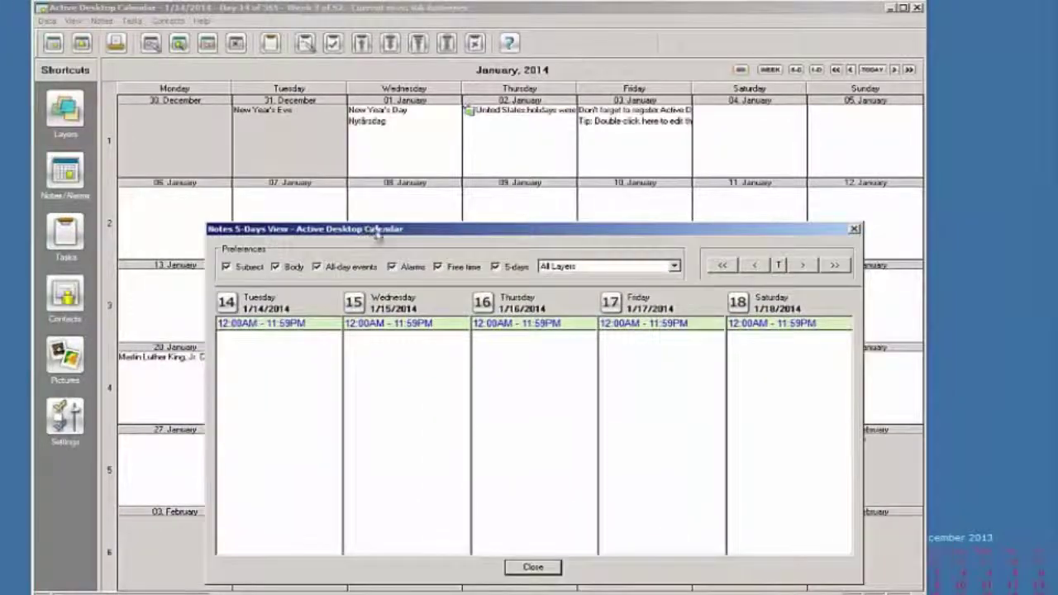
pyautogui.click(855, 230)
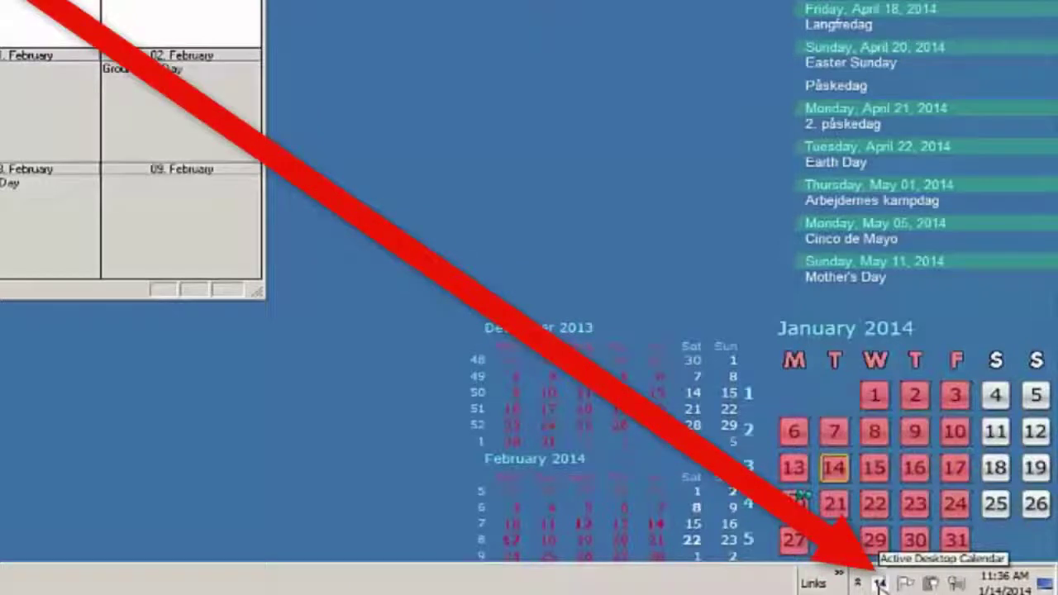
# Open the desktop calendar's settings and apply Show calendar, Show notes and Show tasks as disabled
pyautogui.rightClick(880, 583)
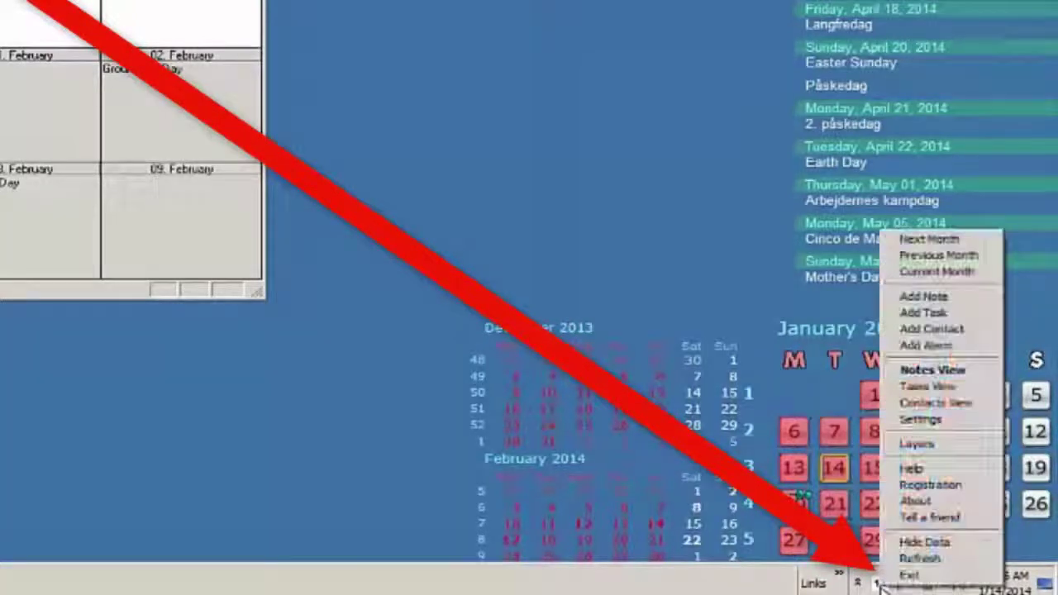
pyautogui.click(923, 420)
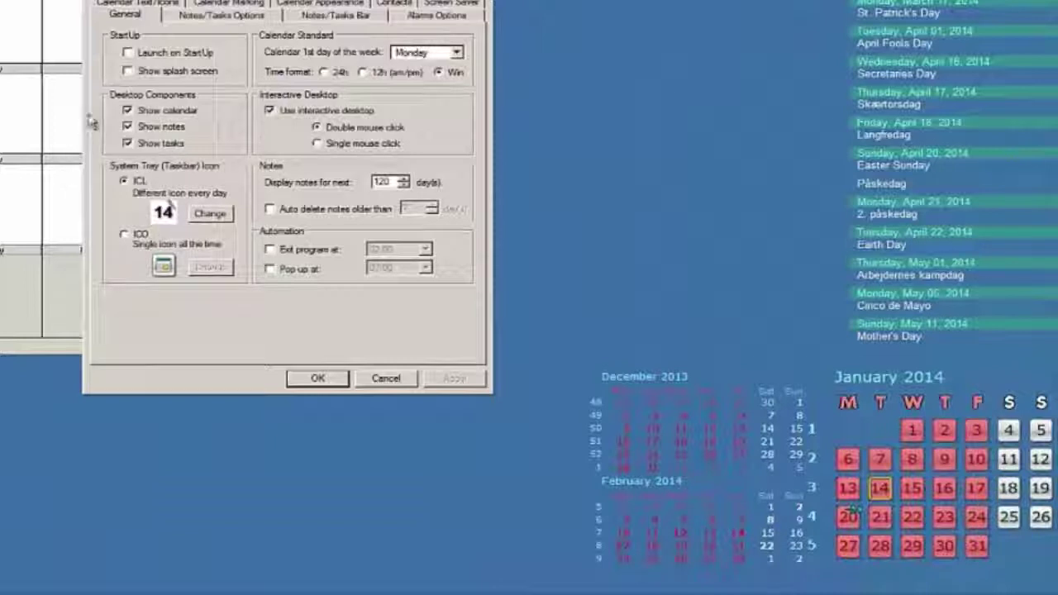
pyautogui.click(128, 111)
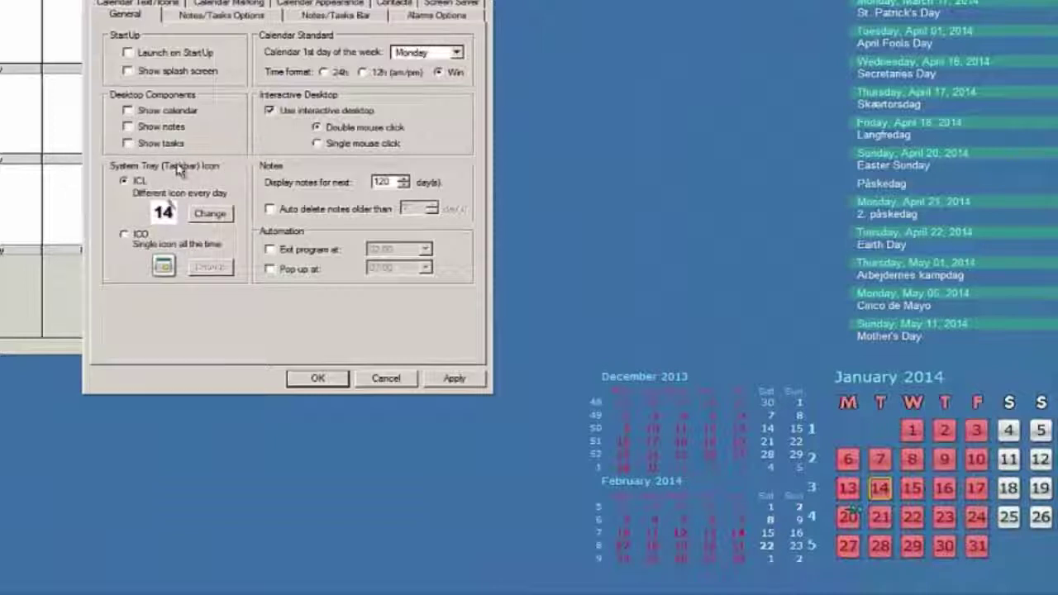
pyautogui.click(472, 380)
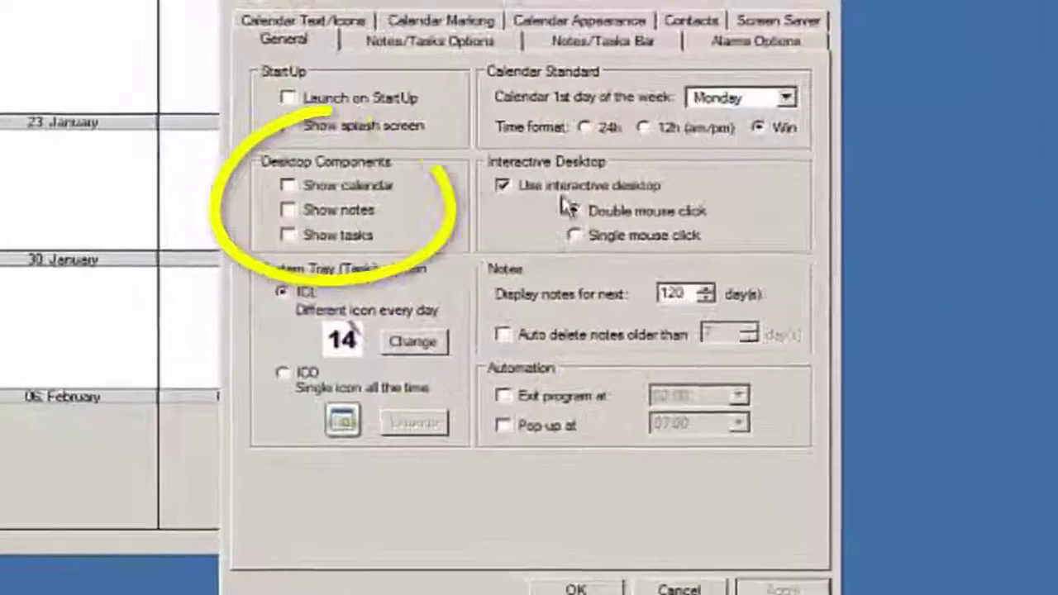
# Enable Show calendar, Show notes and Show tasks again under Desktop Components and apply the change
pyautogui.click(288, 185)
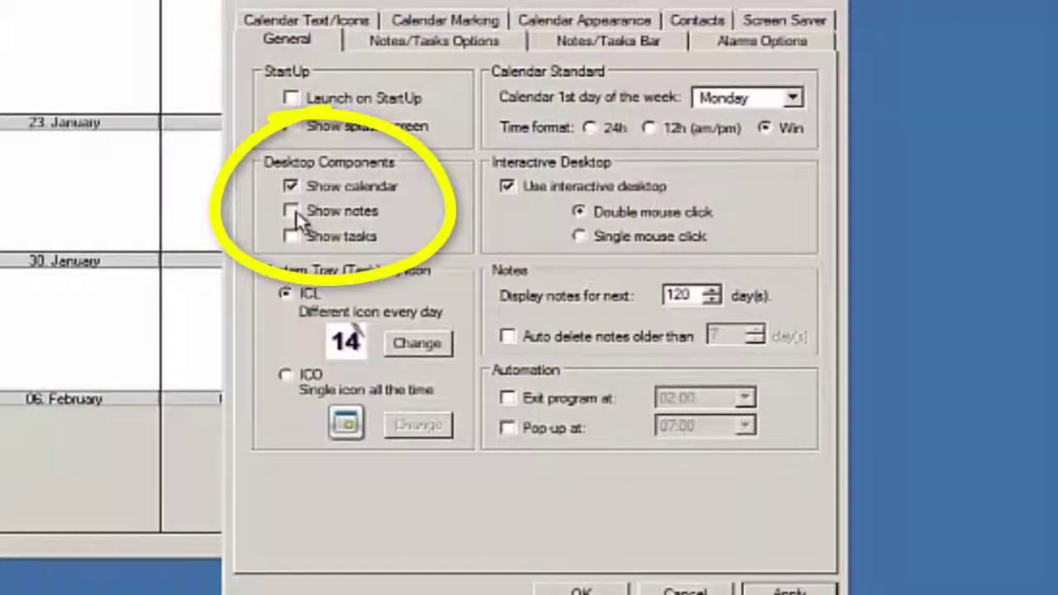
pyautogui.click(291, 212)
pyautogui.click(291, 236)
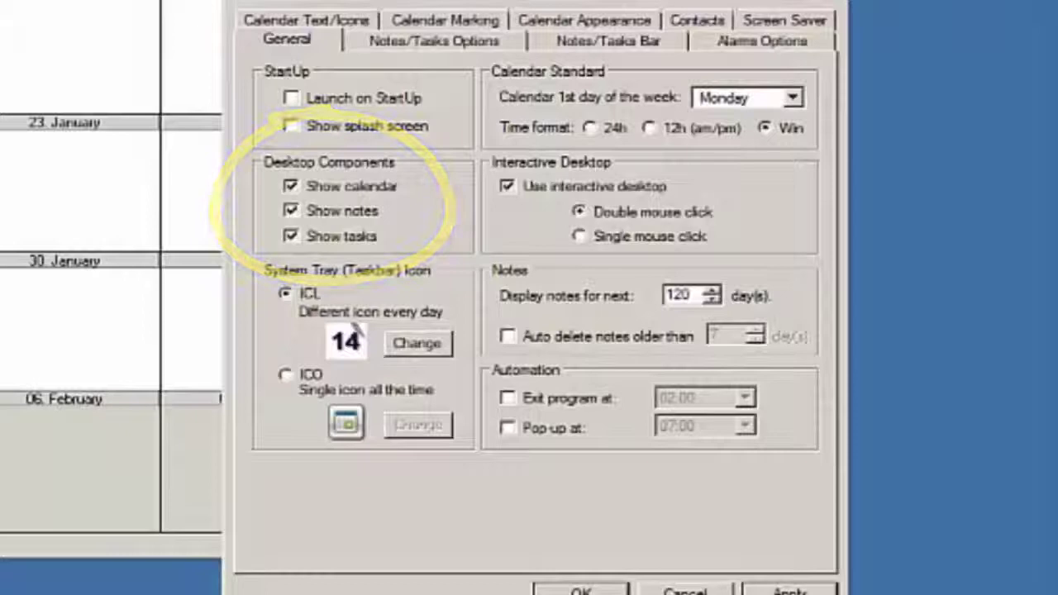
pyautogui.click(797, 590)
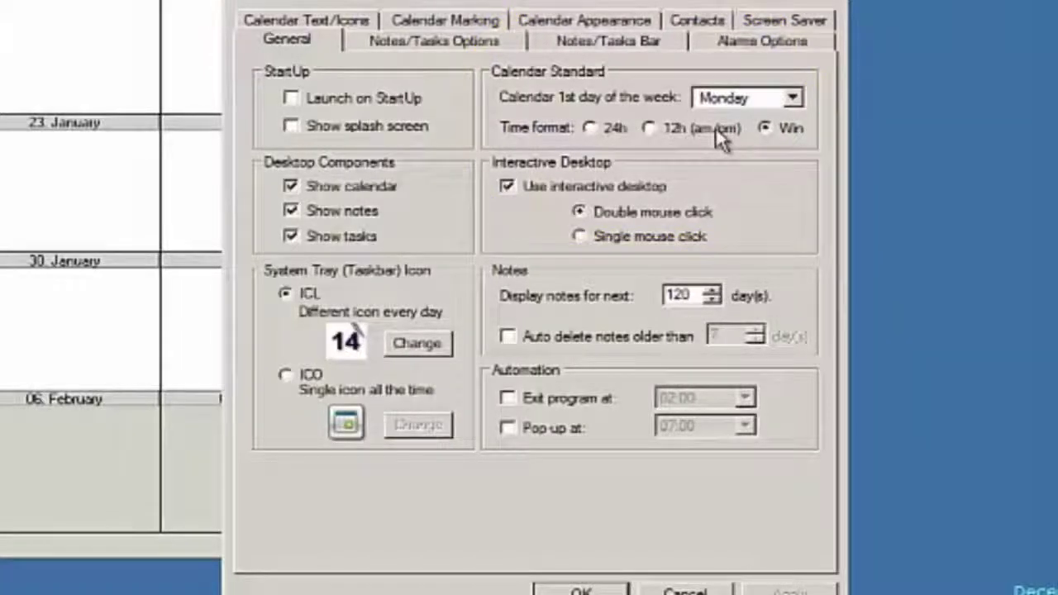
# Review the Notes/Tasks Bar, Calendar Appearance and Contacts settings, comparing the layout options with the calendar on the desktop
pyautogui.click(569, 45)
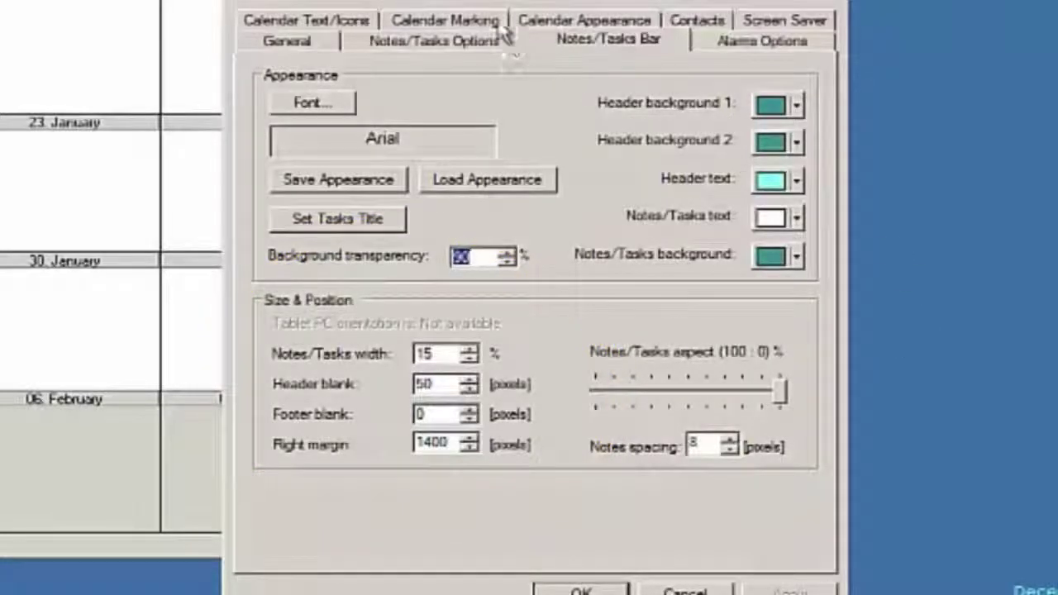
pyautogui.click(566, 21)
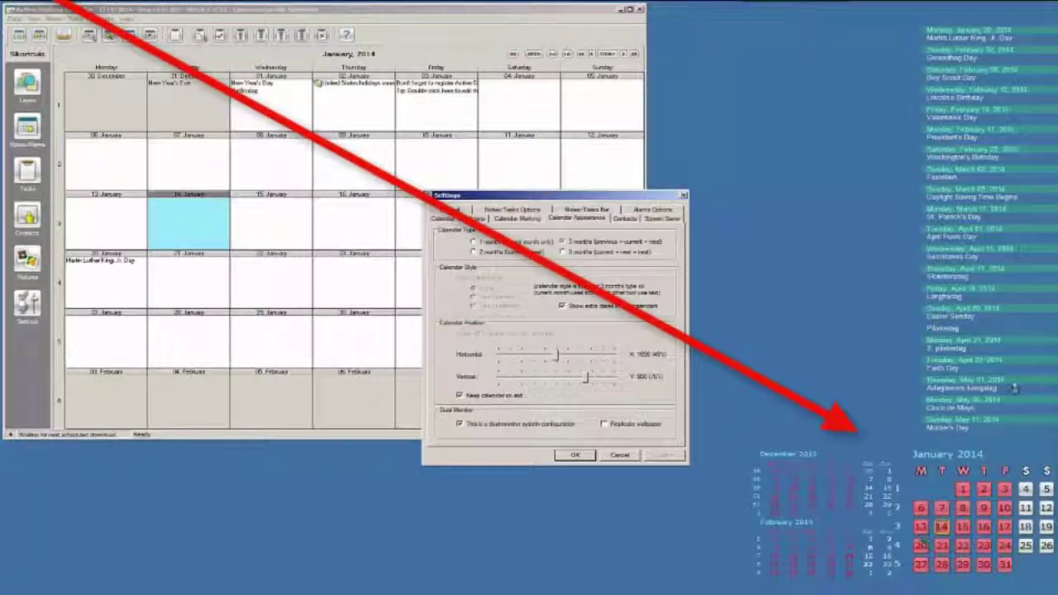
pyautogui.rightClick(948, 384)
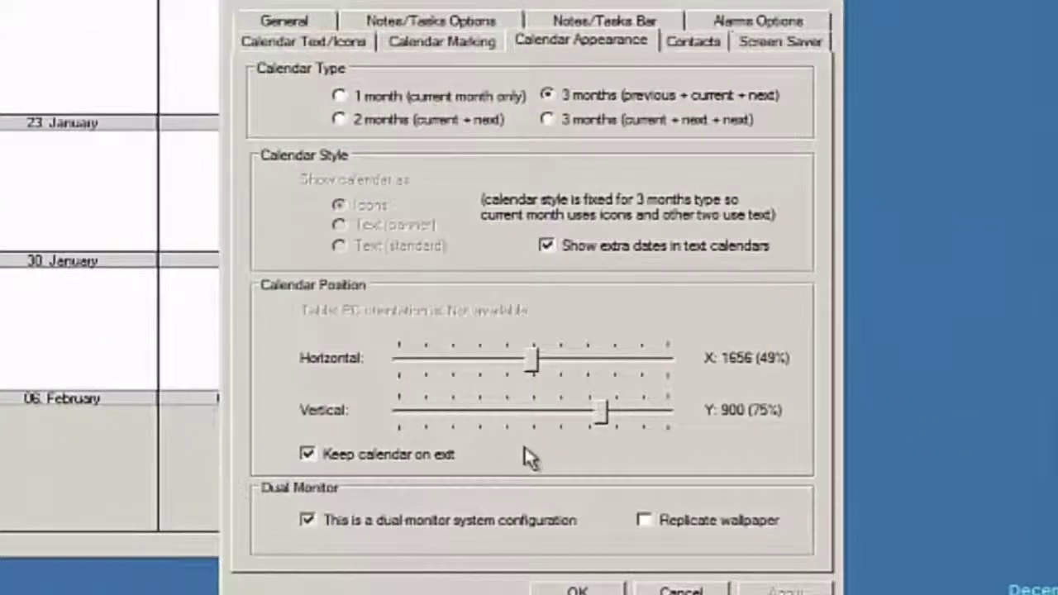
pyautogui.click(695, 43)
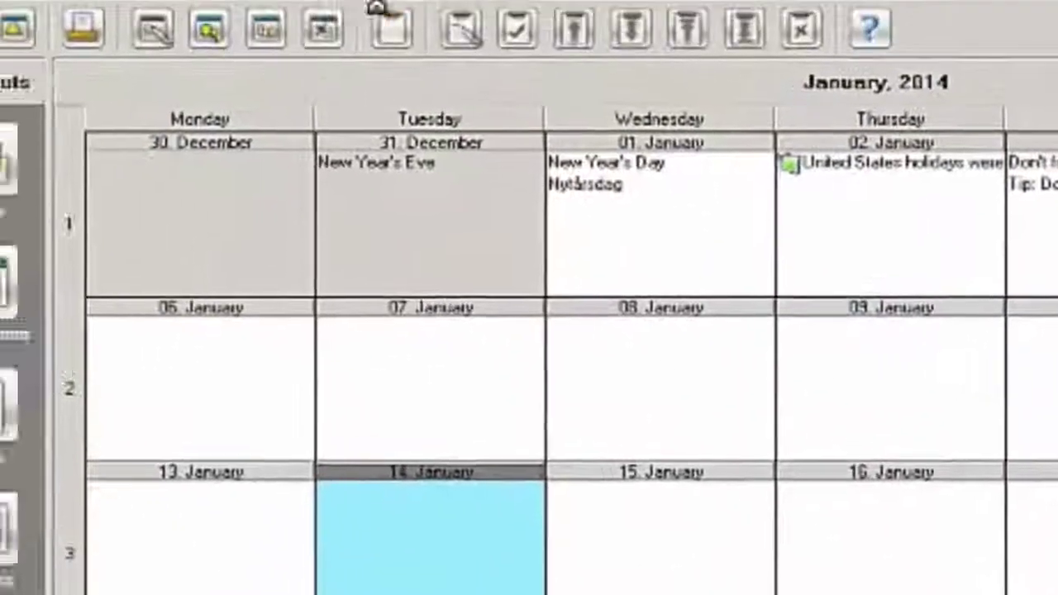
# Open the desktop calendar's help from its tray icon
pyautogui.click(362, 43)
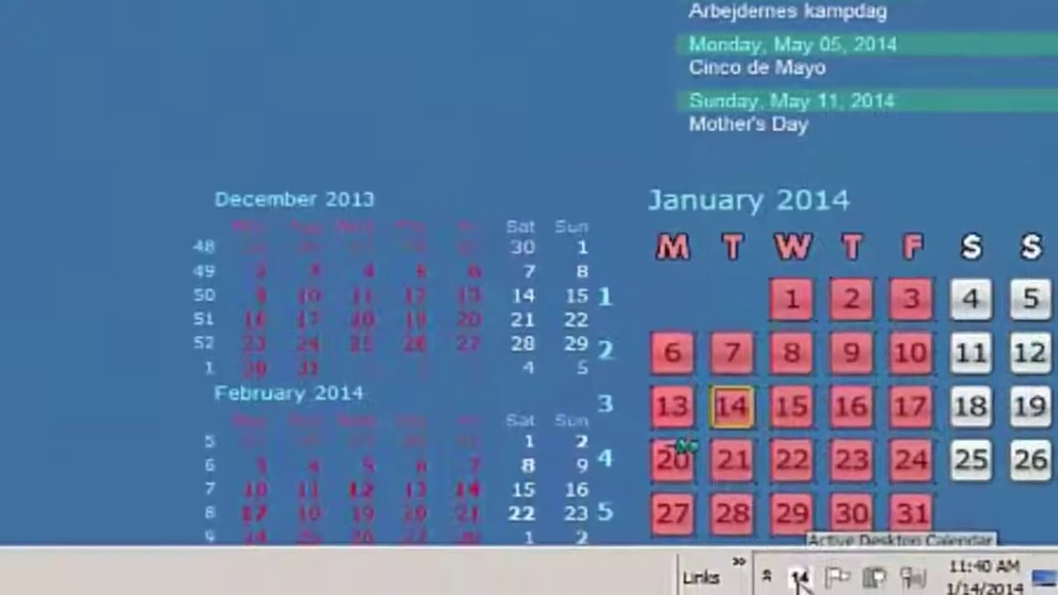
pyautogui.rightClick(799, 579)
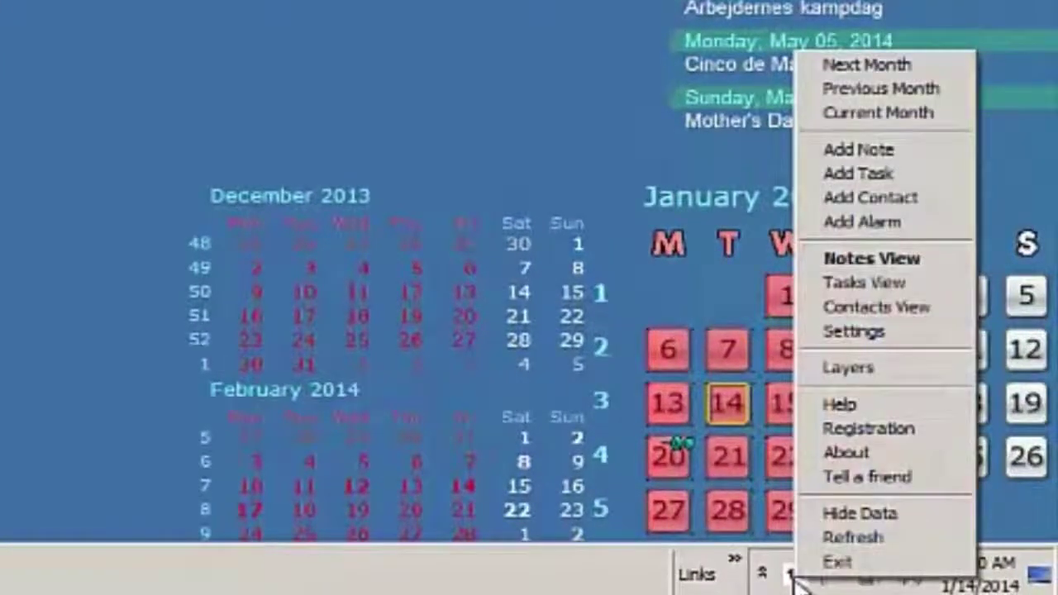
pyautogui.click(845, 410)
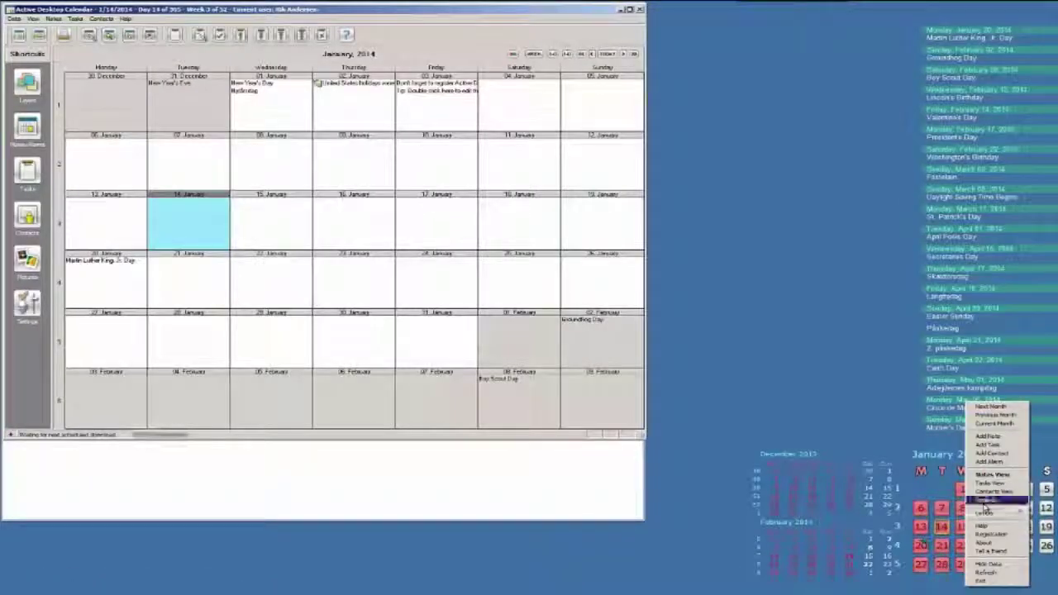
# Open the calendar settings, place the dialog beside the calendar workspace and bring up the Settings help page
pyautogui.click(986, 501)
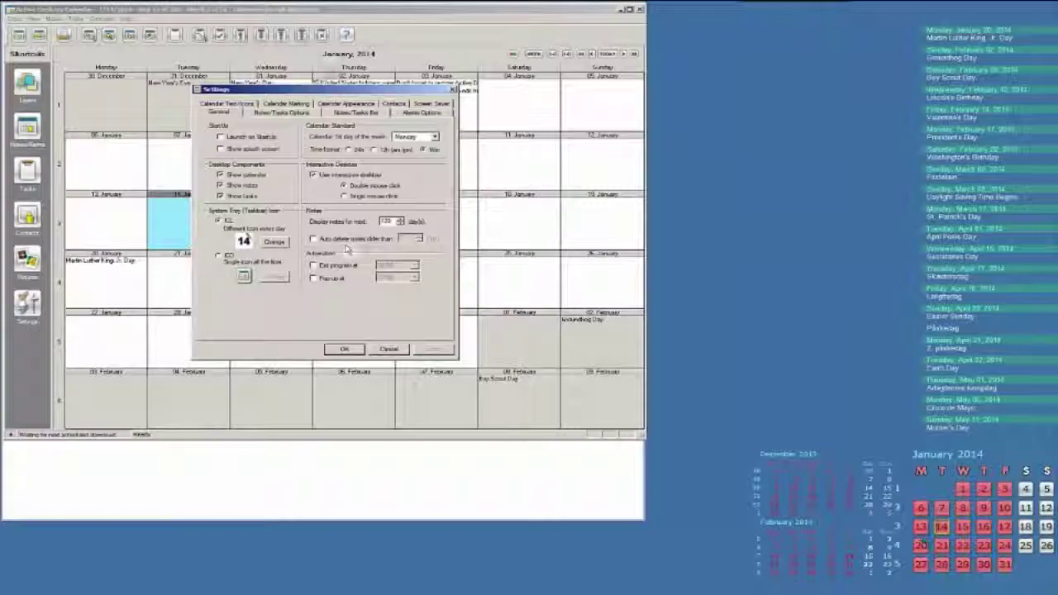
pyautogui.moveTo(331, 89); pyautogui.dragTo(800, 116)
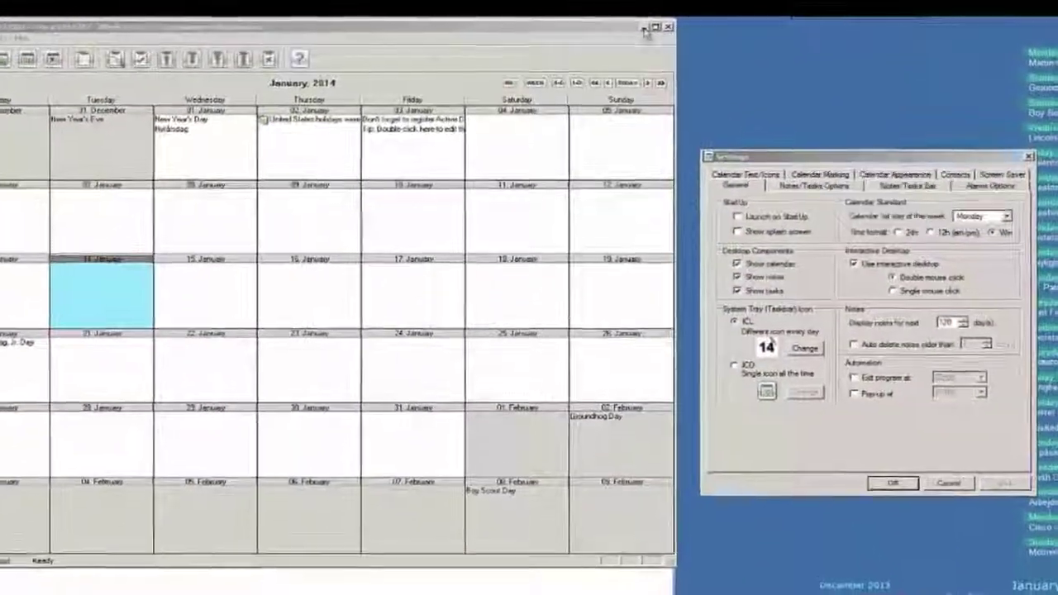
pyautogui.press('F1')
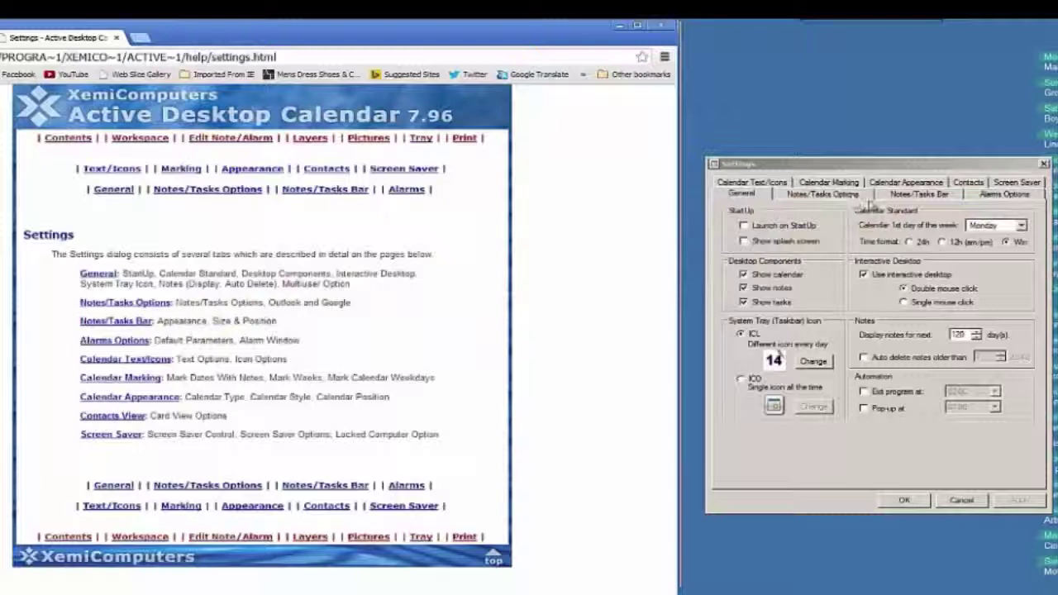
# Read the General Options help page, including Desktop Components, Interactive Desktop and System Tray Icon
pyautogui.click(99, 275)
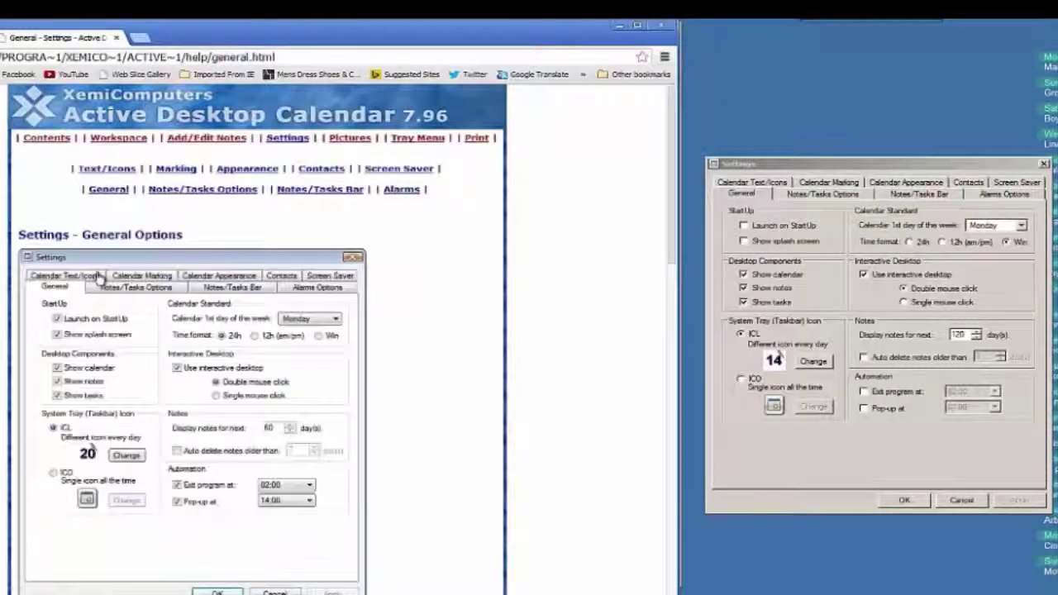
pyautogui.scroll(-5, 149, 445)
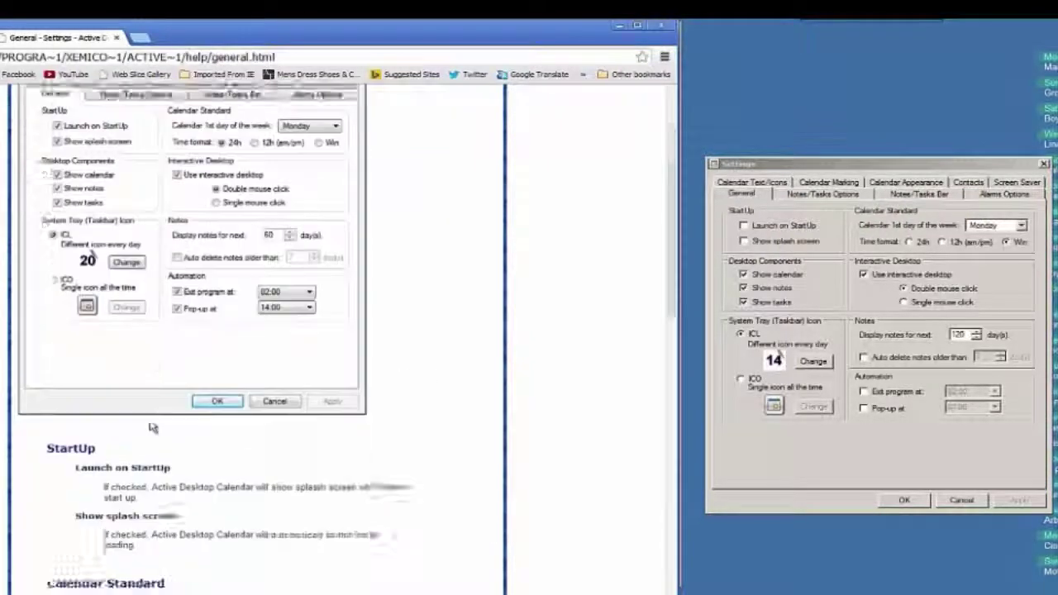
pyautogui.scroll(-5, 151, 413)
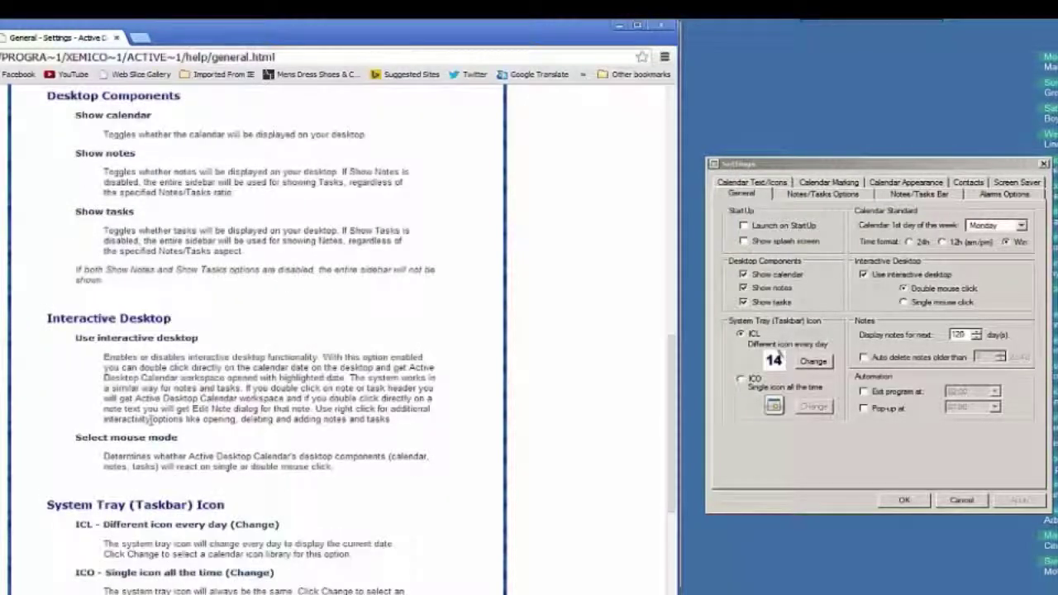
pyautogui.scroll(-5, 149, 419)
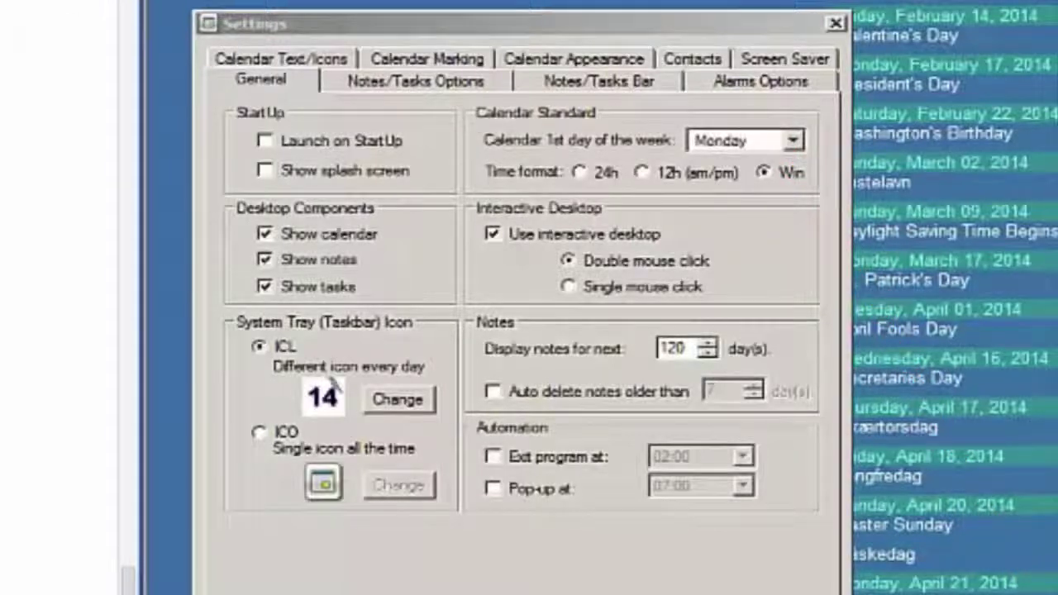
# View the Contacts and Calendar Appearance settings and bring up the Settings help page from there
pyautogui.click(693, 59)
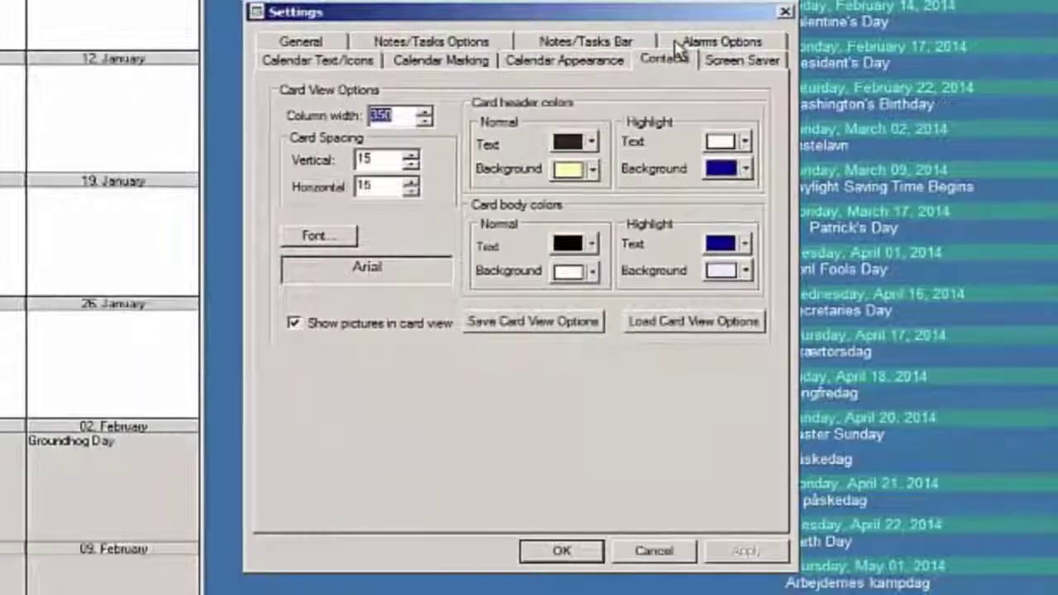
pyautogui.click(553, 64)
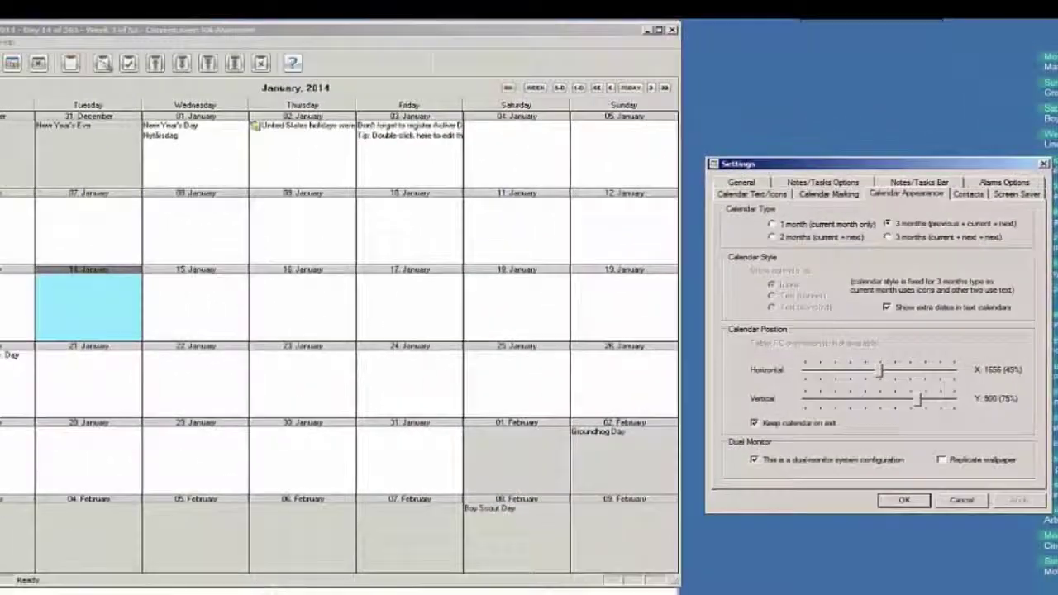
pyautogui.press('F1')
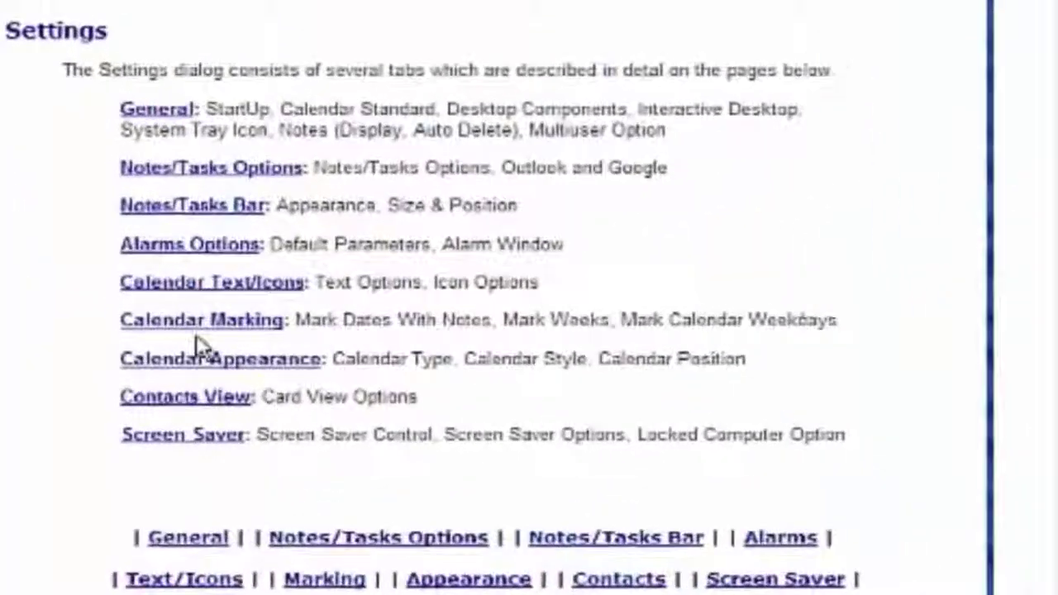
# Read the Calendar Appearance Options help page from Calendar Type down to the Dual Monitor section
pyautogui.click(184, 356)
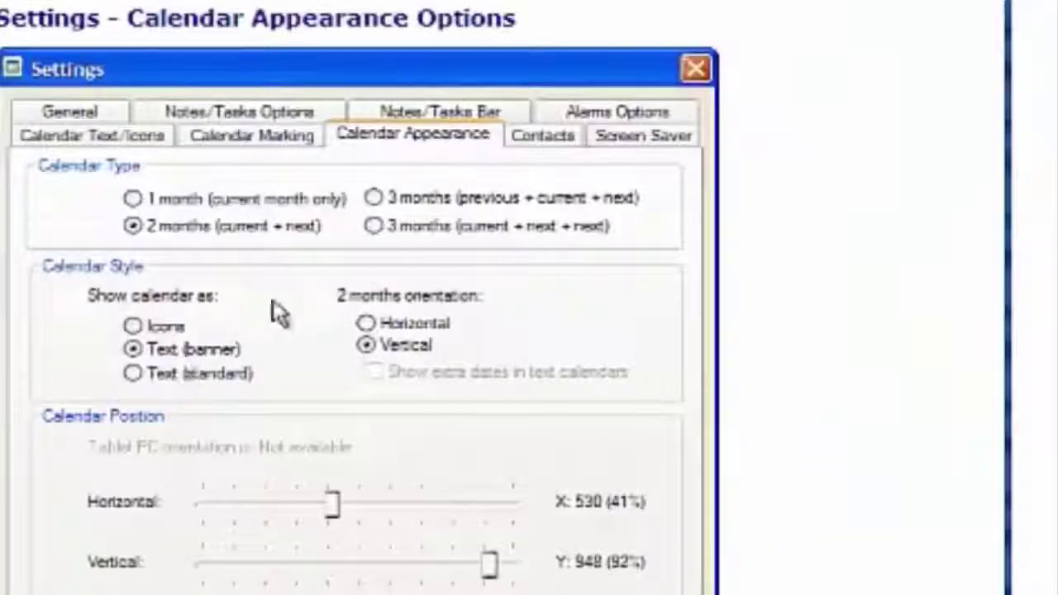
pyautogui.scroll(-10, 496, 331)
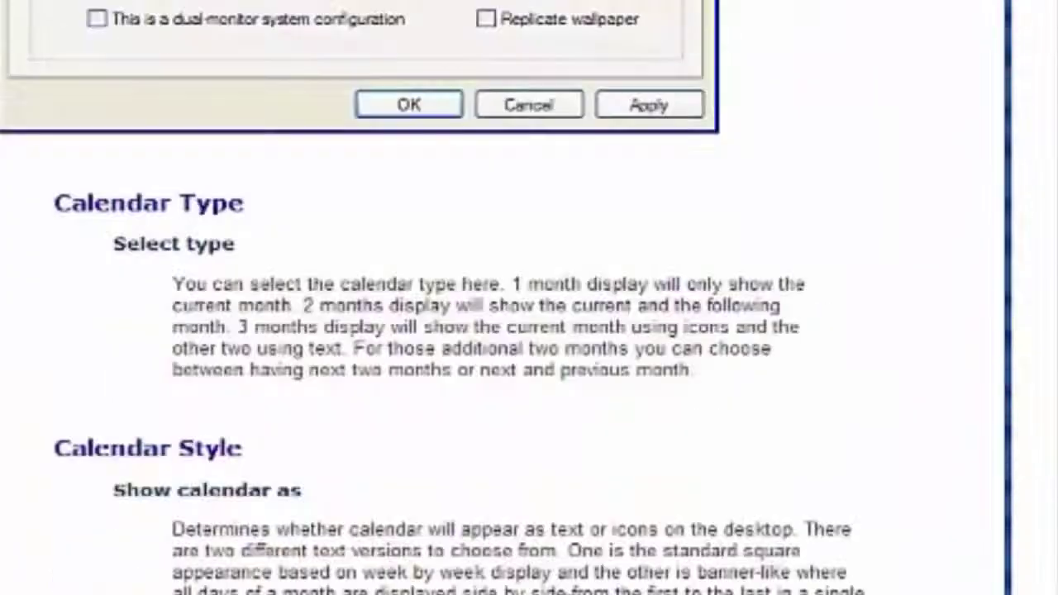
pyautogui.scroll(-1, 496, 331)
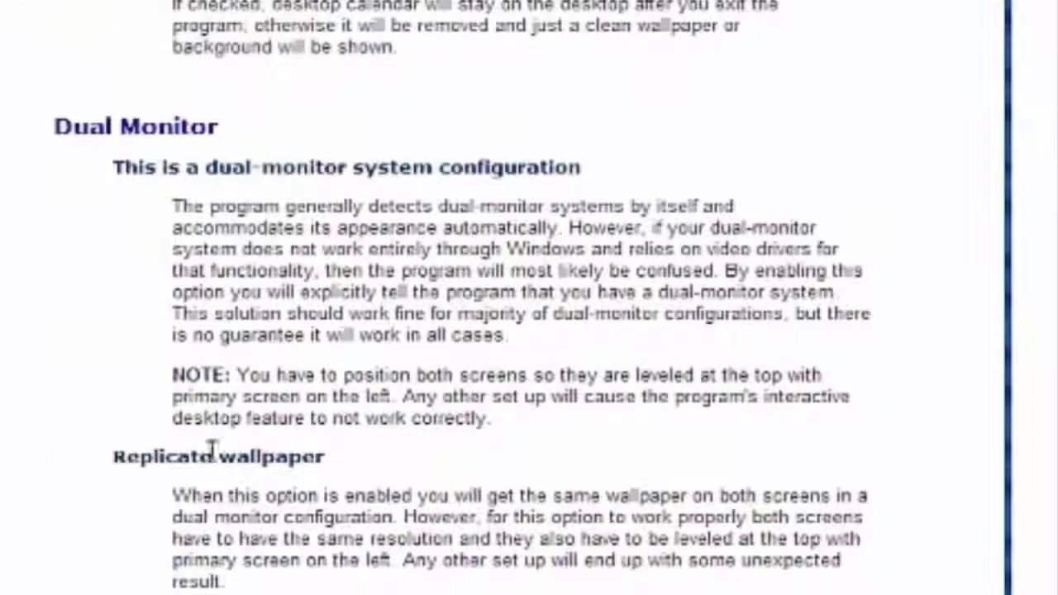